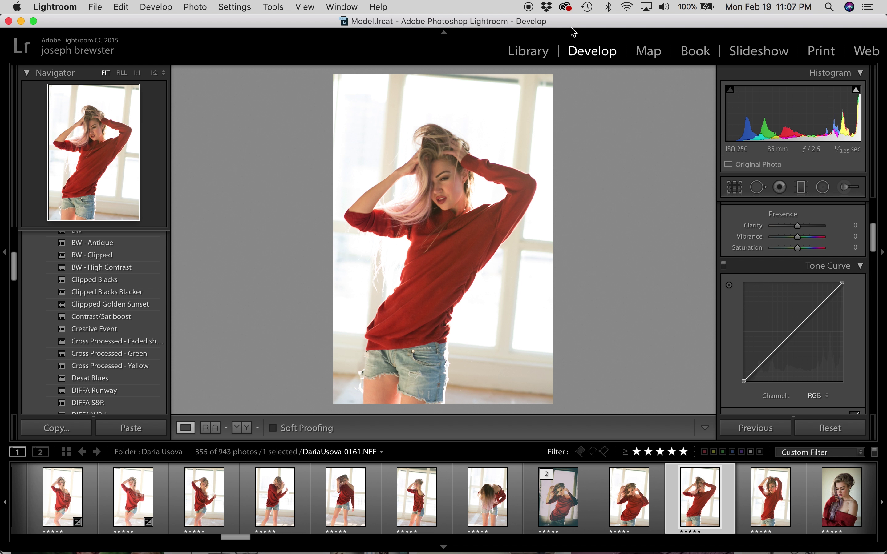
- Look through the preset folders and view the contents of the Lightroom B&W Filter Presets folder
scroll(143, 312, "up", 5)
scroll(142, 312, "down", 1)
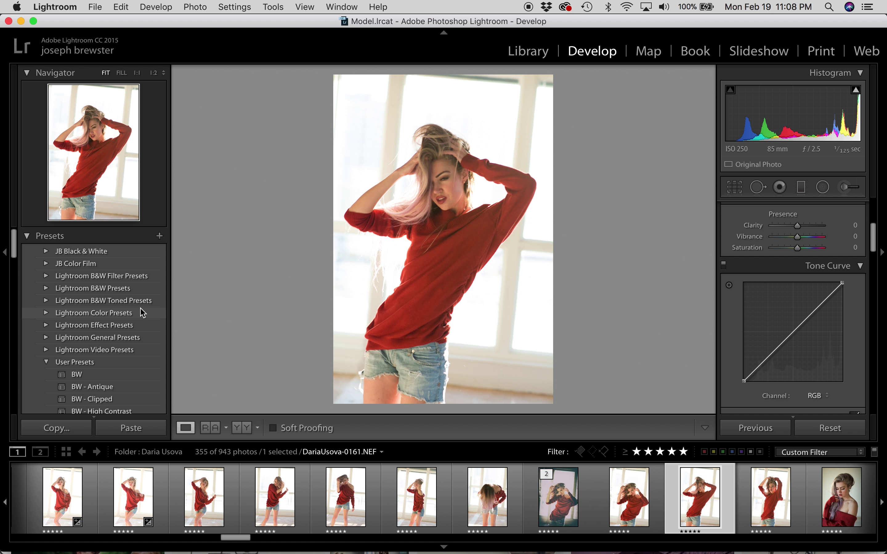
left_click(46, 276)
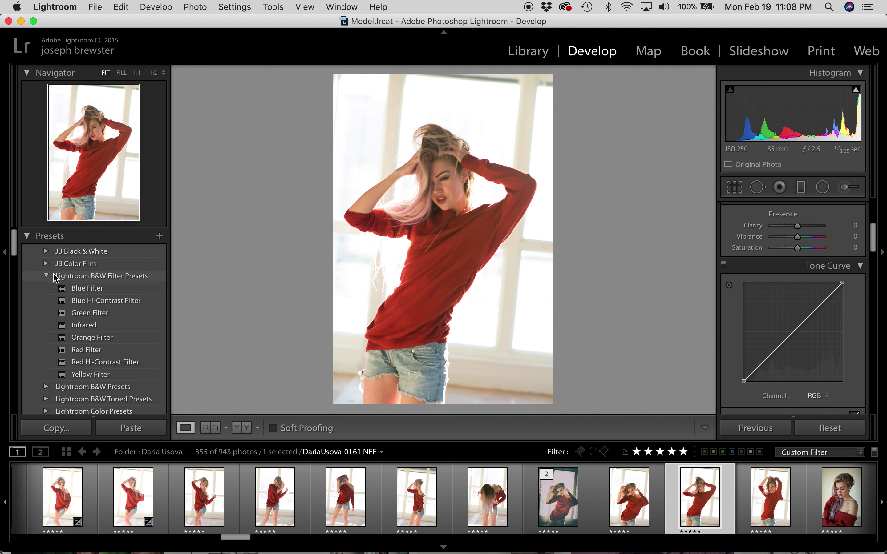
left_click(48, 278)
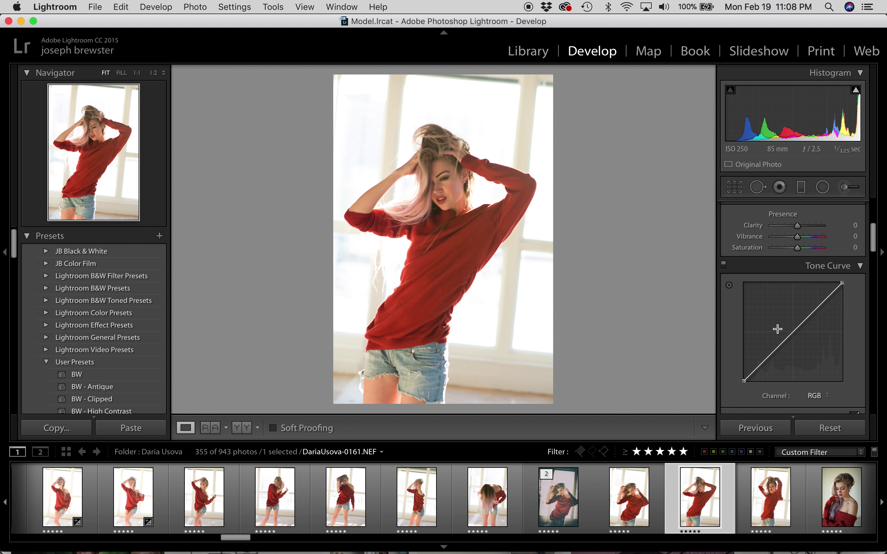
- Adjust the selected photo's basic settings to Highlights −86, Shadows +10, Clarity +11 and Vibrance −9
scroll(777, 329, "up", 5)
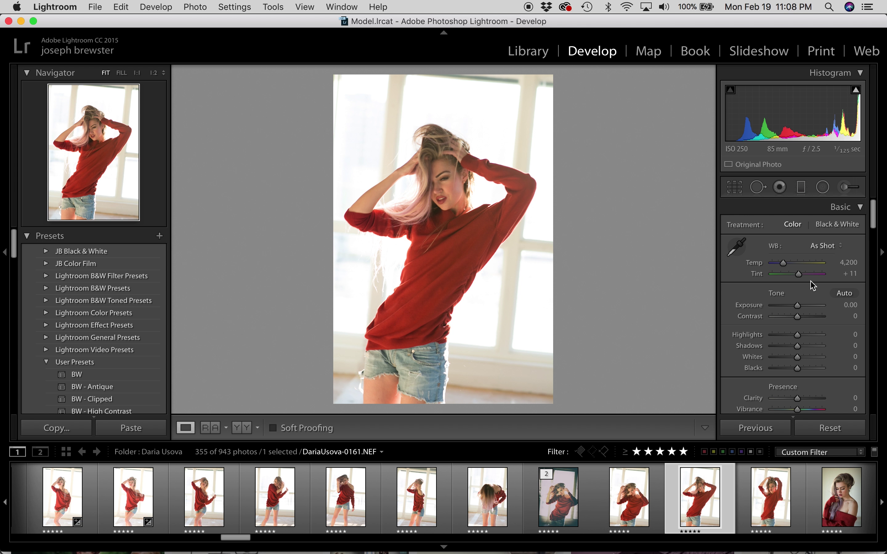
mouse_move(798, 335)
left_mouse_down()
mouse_move(775, 335)
mouse_move(801, 351)
left_mouse_up()
scroll(802, 350, "down", 2)
scroll(800, 345, "down", 1)
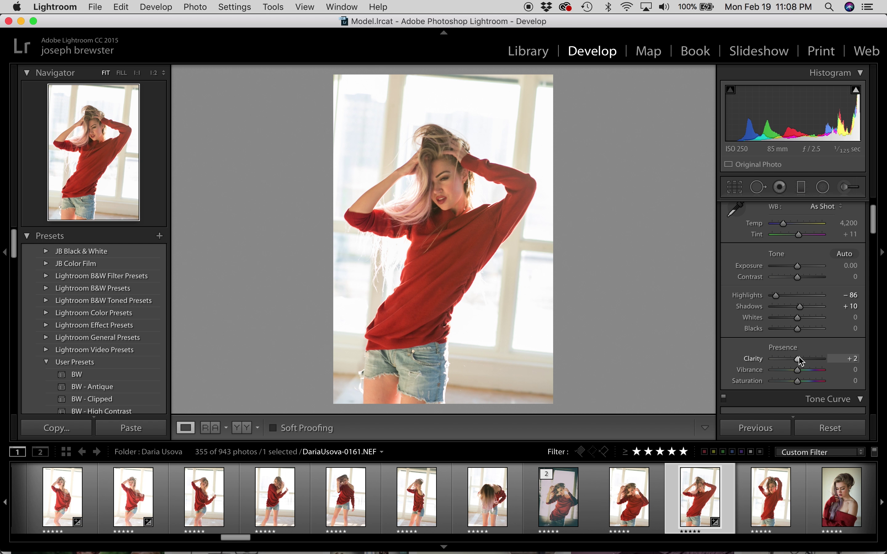
scroll(801, 352, "down", 2)
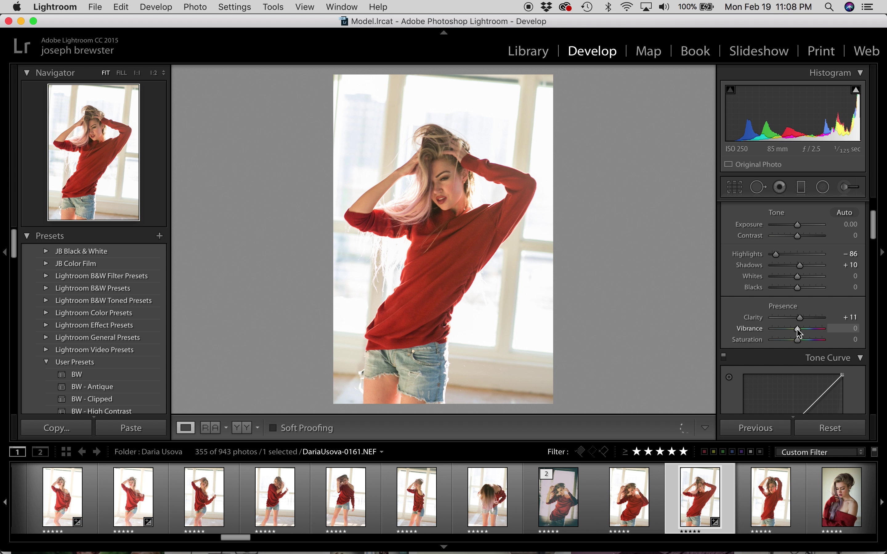
left_click_drag(797, 329, 795, 332)
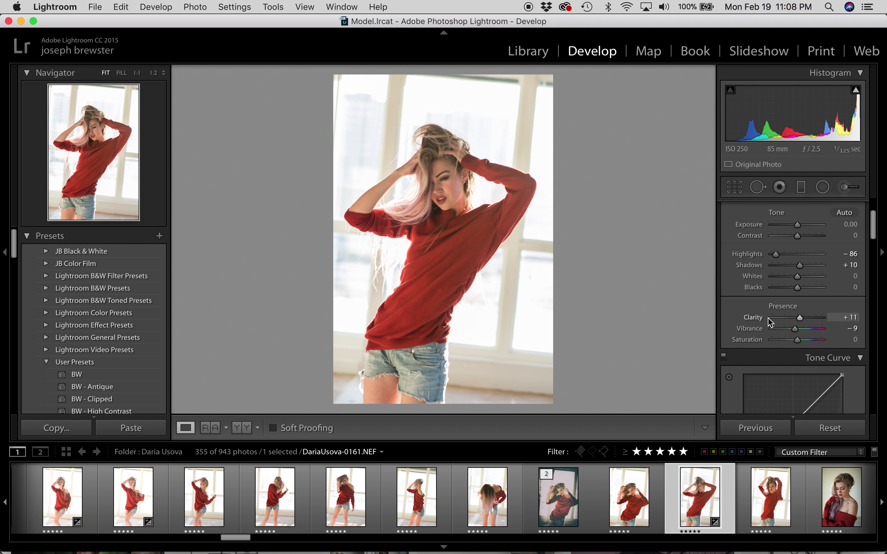
- Fade the RGB tone curve by adding a shadow anchor at about 14%, lowering the white point and raising the black point
scroll(765, 322, "down", 3)
left_click(746, 366)
left_click_drag(747, 366, 756, 352)
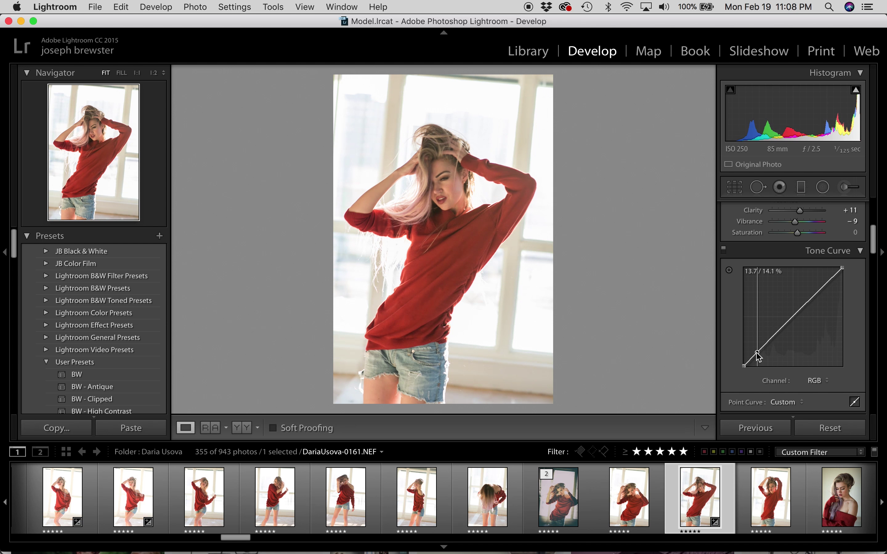
left_click_drag(842, 268, 837, 279)
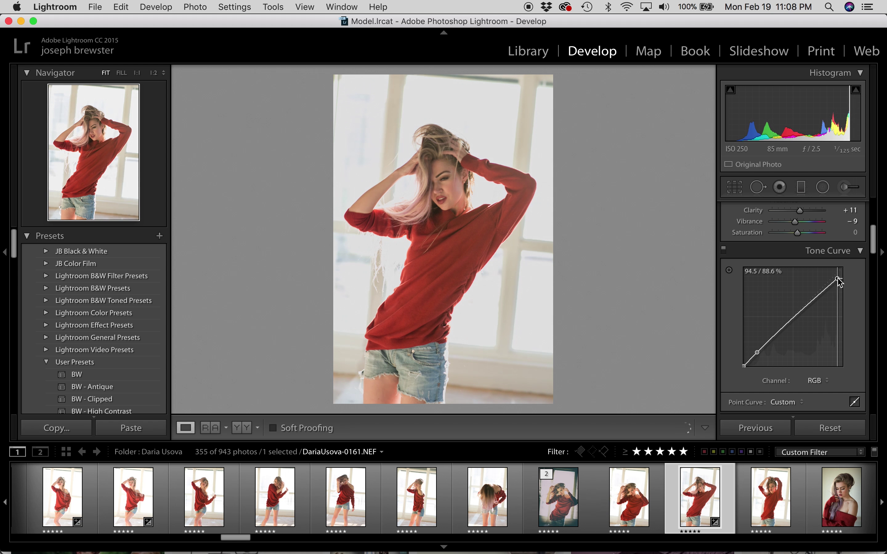
left_click_drag(744, 366, 751, 359)
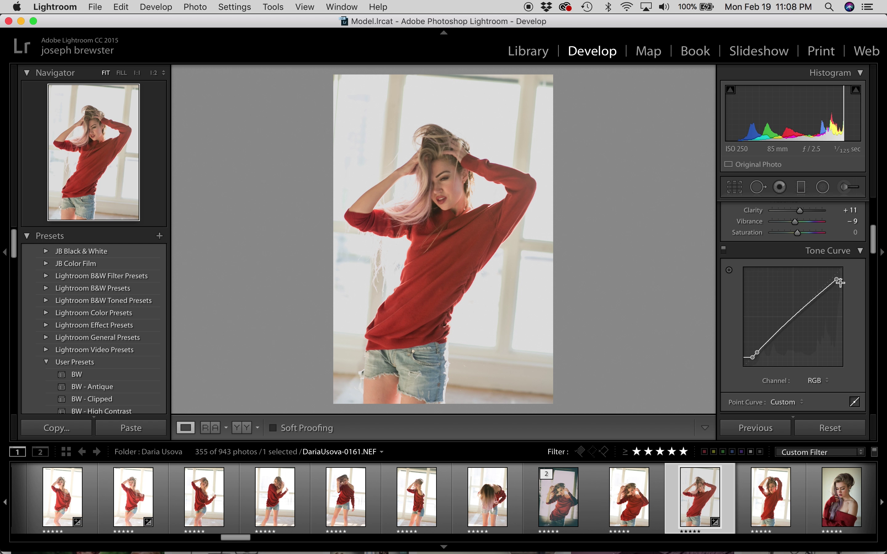
left_click_drag(836, 279, 835, 277)
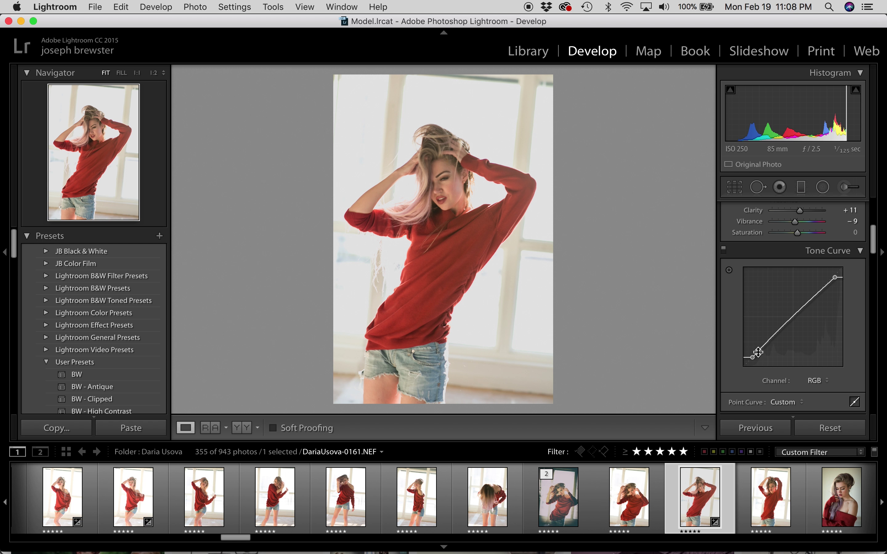
- Split tone the photo with highlights at hue 17, saturation 9 and shadows at hue 173, saturation 21
scroll(749, 342, "down", 2)
scroll(750, 343, "down", 15)
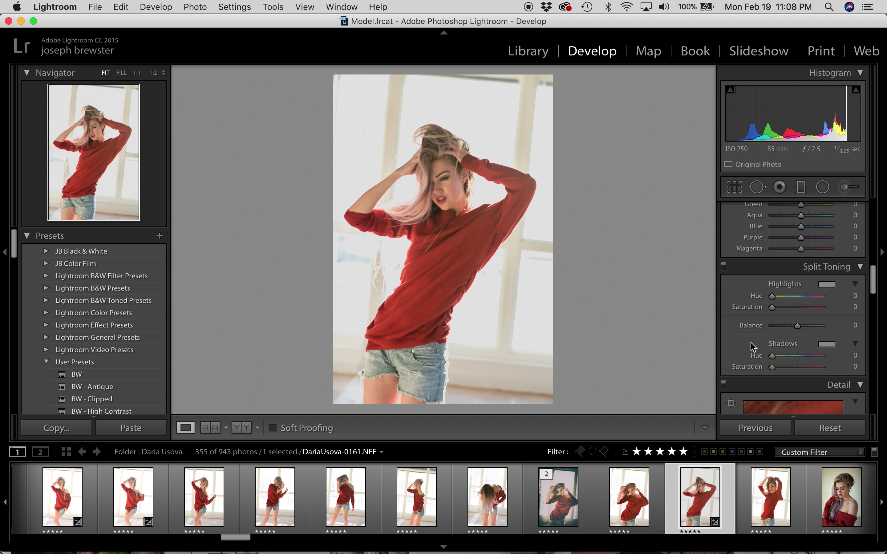
left_click_drag(772, 307, 777, 307)
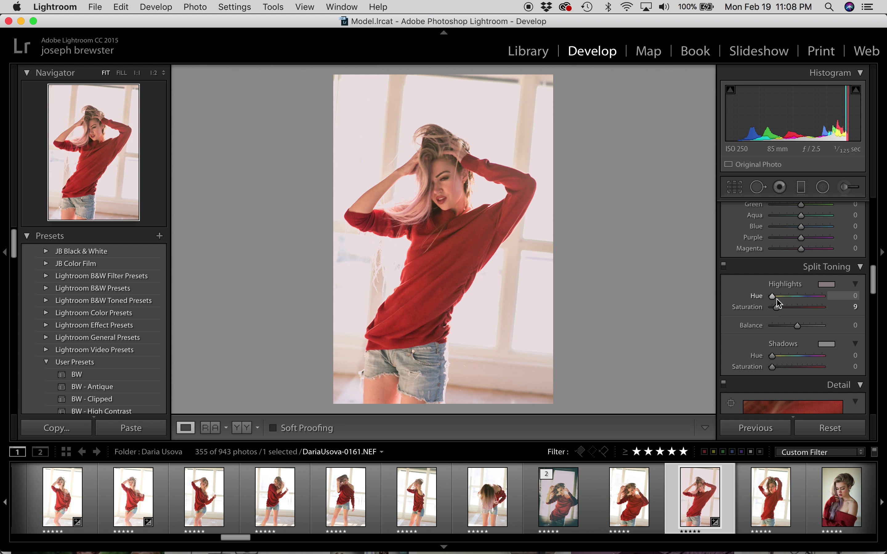
left_click(775, 296)
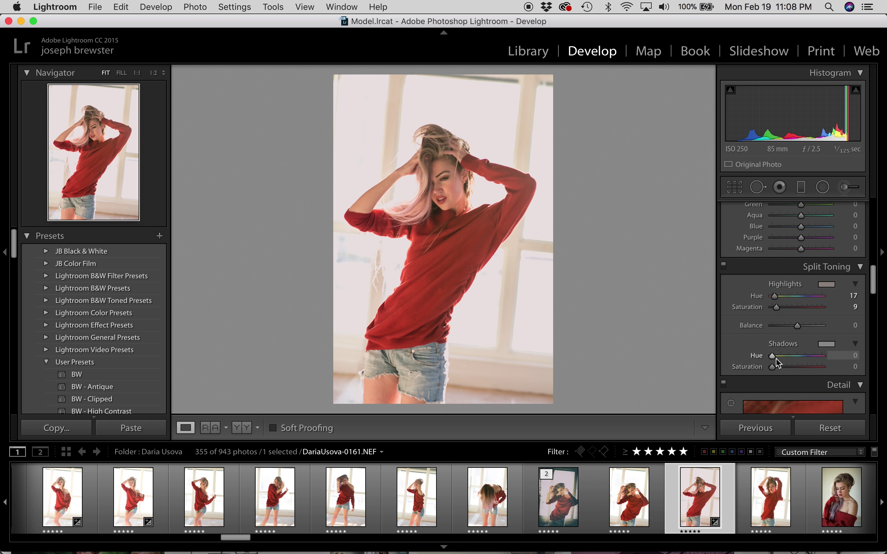
mouse_move(773, 367)
left_mouse_down()
mouse_move(782, 356)
mouse_move(806, 357)
mouse_move(786, 367)
left_mouse_up()
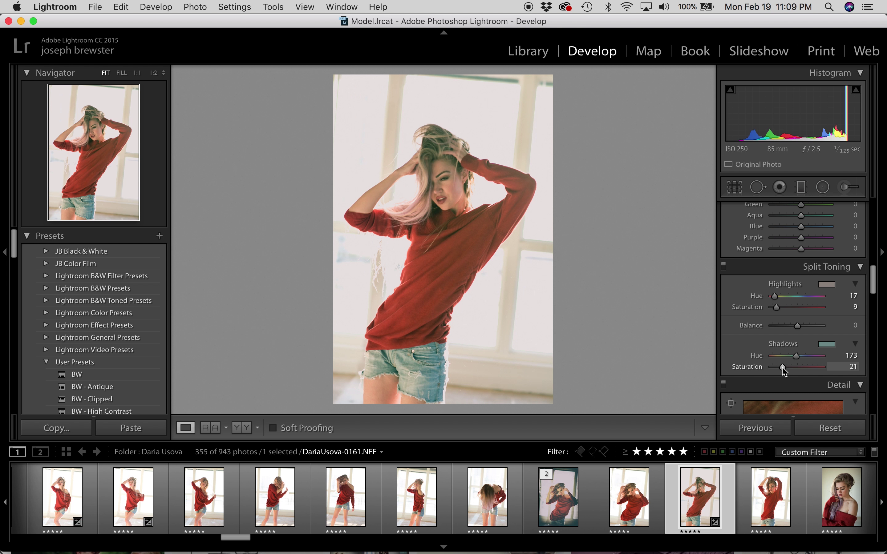
- Set the post-crop vignetting amount to −32 and compare the photo side by side before and after editing
scroll(721, 323, "down", 1)
scroll(721, 323, "down", 10)
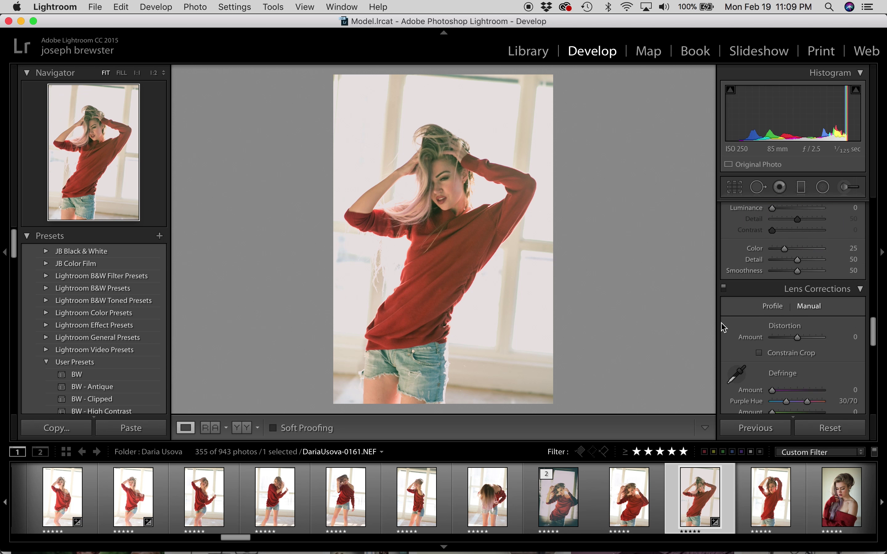
scroll(721, 323, "down", 8)
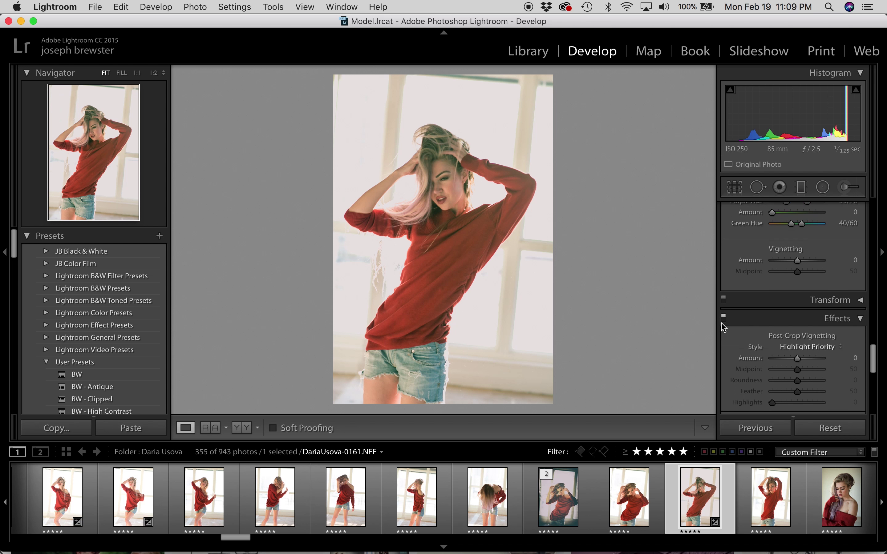
left_click_drag(797, 327, 791, 329)
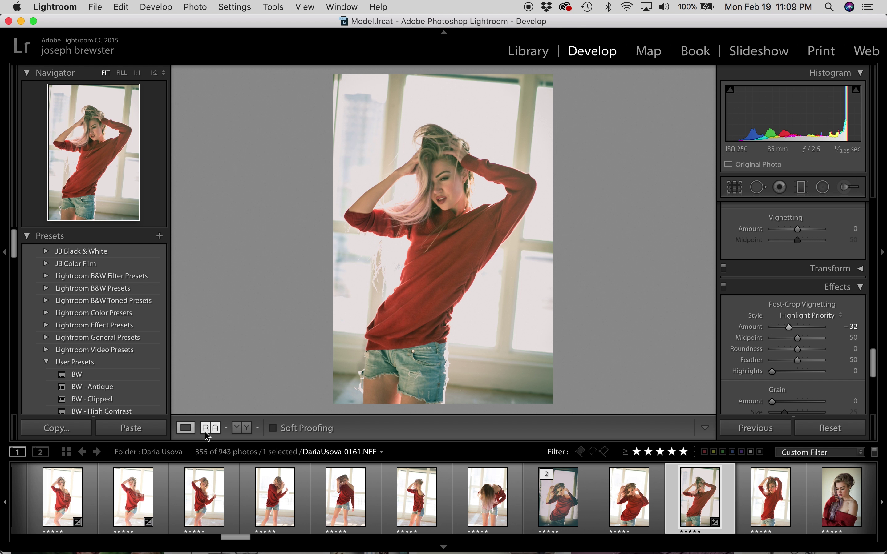
left_click(237, 430)
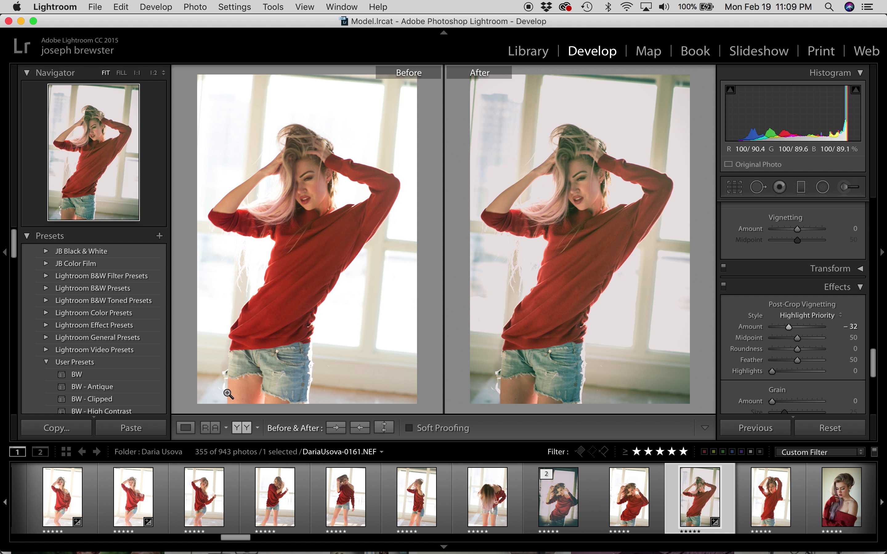
left_click(185, 428)
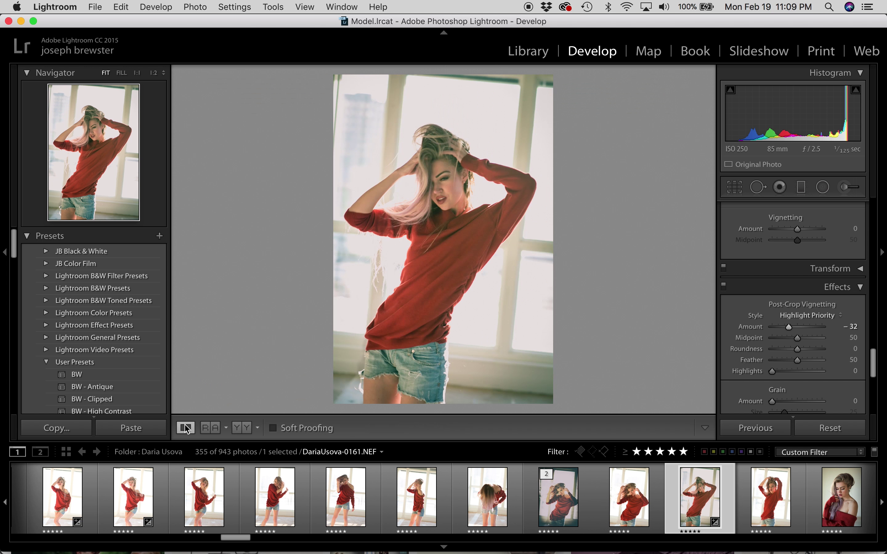
- Start a new develop preset and clear the selection of settings it includes
left_click(173, 11)
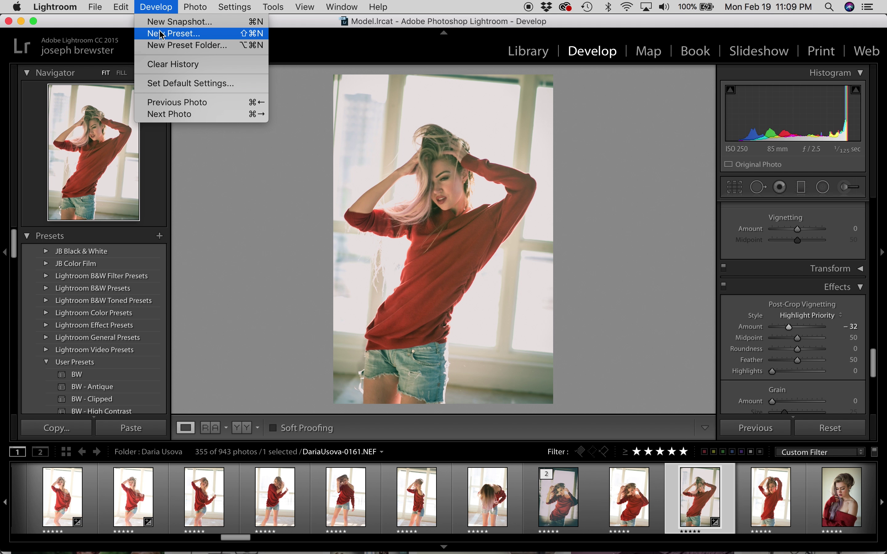
left_click(161, 34)
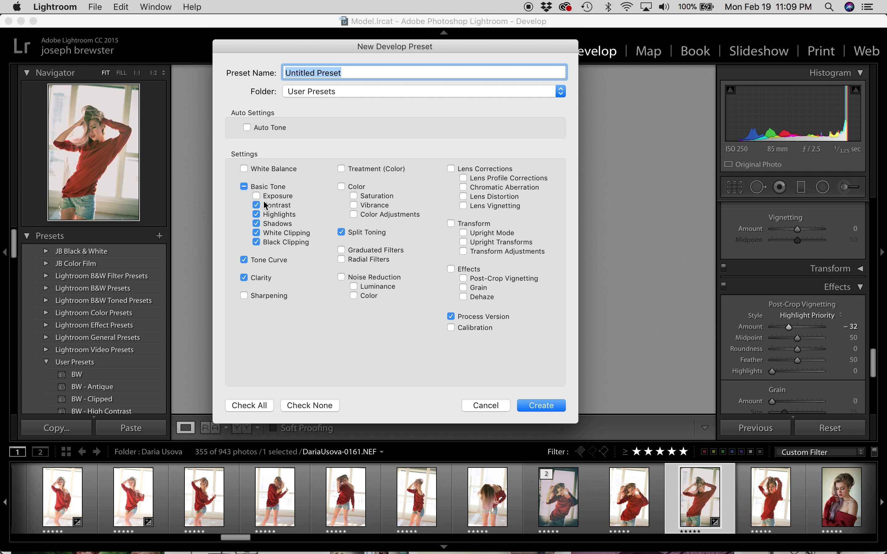
left_click(245, 409)
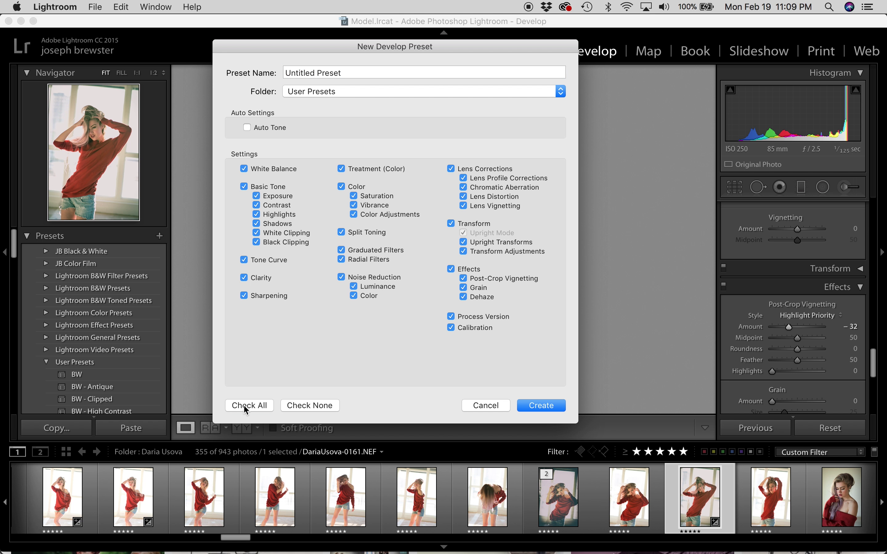
left_click(328, 405)
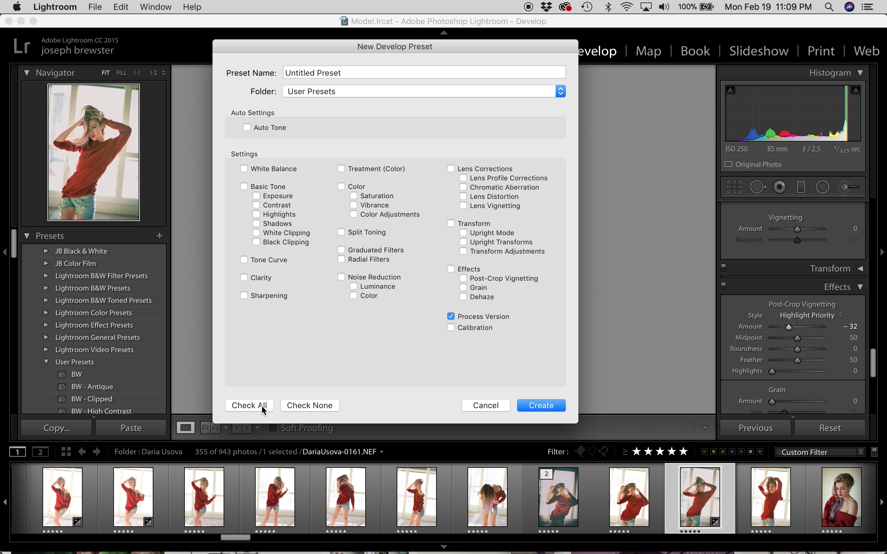
left_click(245, 406)
left_click(303, 406)
- Name the preset "Cool Preset" and keep it in the User Presets folder
left_click(353, 68)
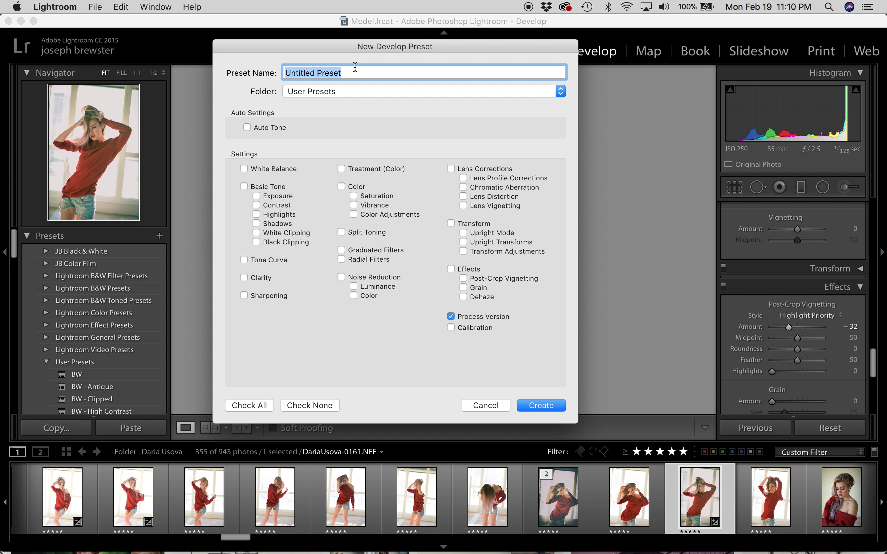
type("Cool P")
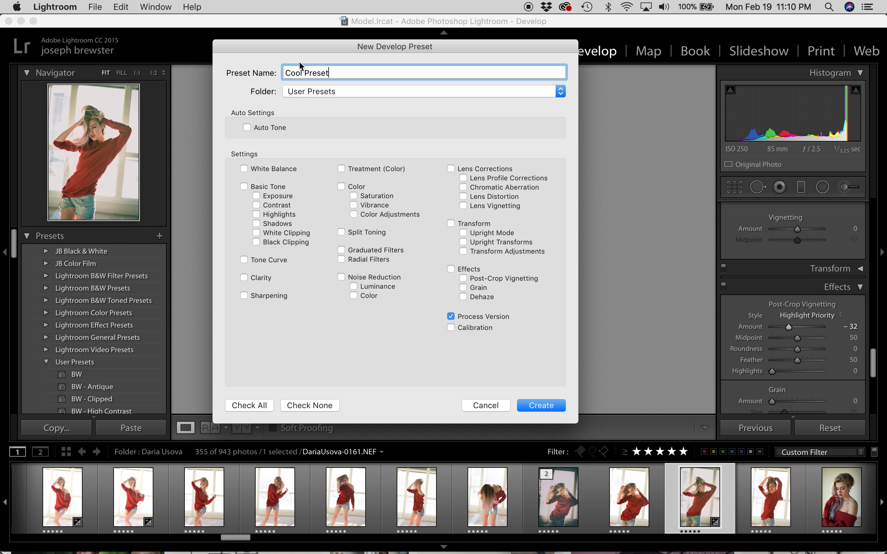
left_click(320, 92)
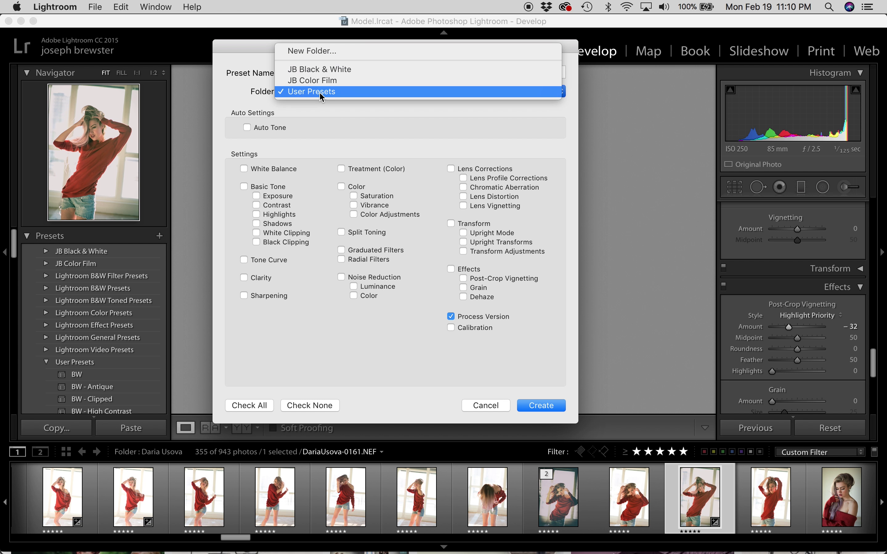
left_click(299, 91)
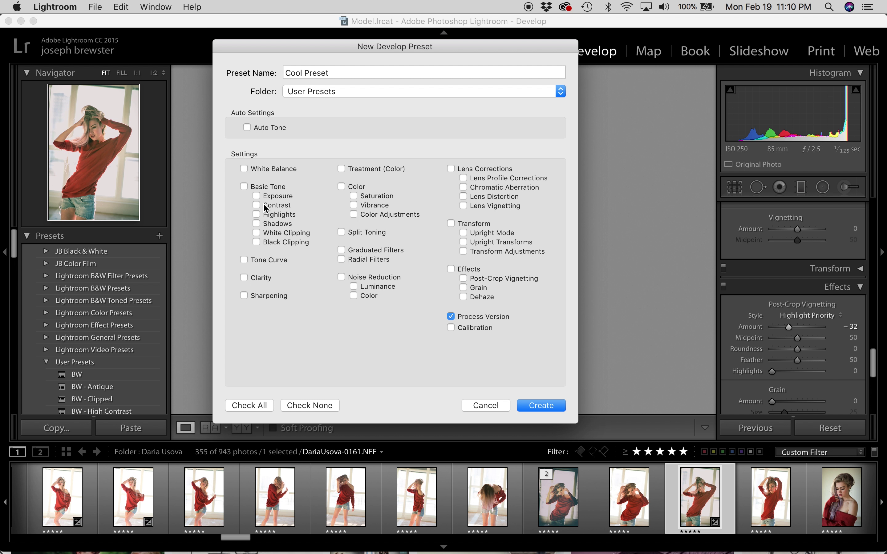
- Create the preset with Basic Tone except Exposure, Tone Curve, Clarity, Treatment, Color, Split Toning and Post-Crop Vignetting included
left_click(244, 187)
left_click(244, 260)
left_click(244, 278)
left_click(342, 186)
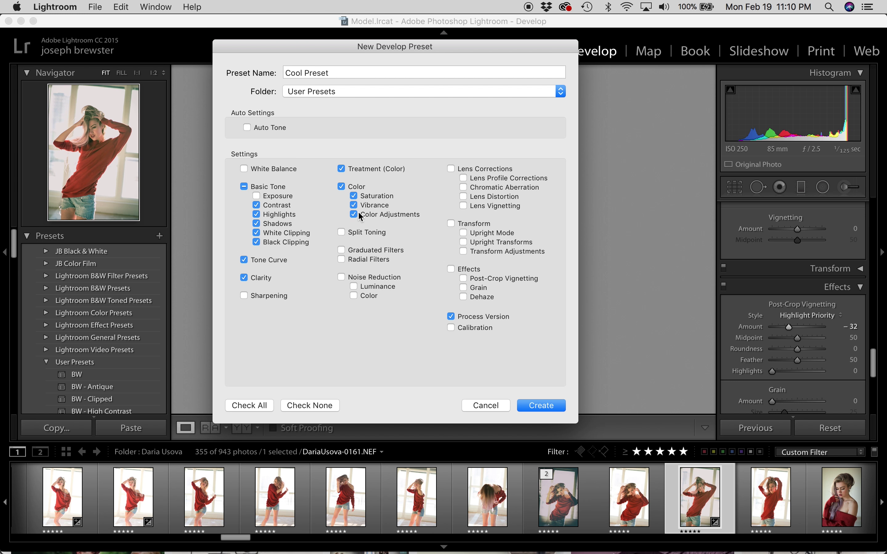
left_click(339, 233)
left_click(463, 278)
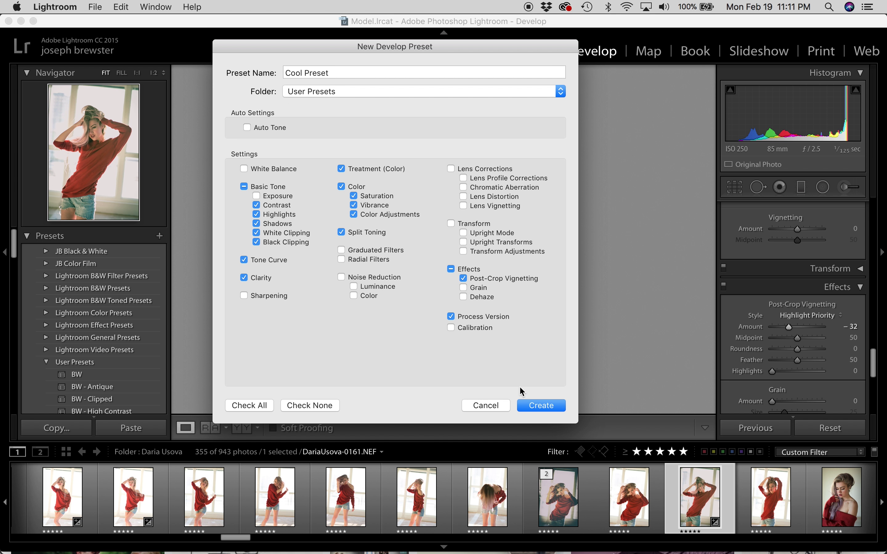
left_click(536, 406)
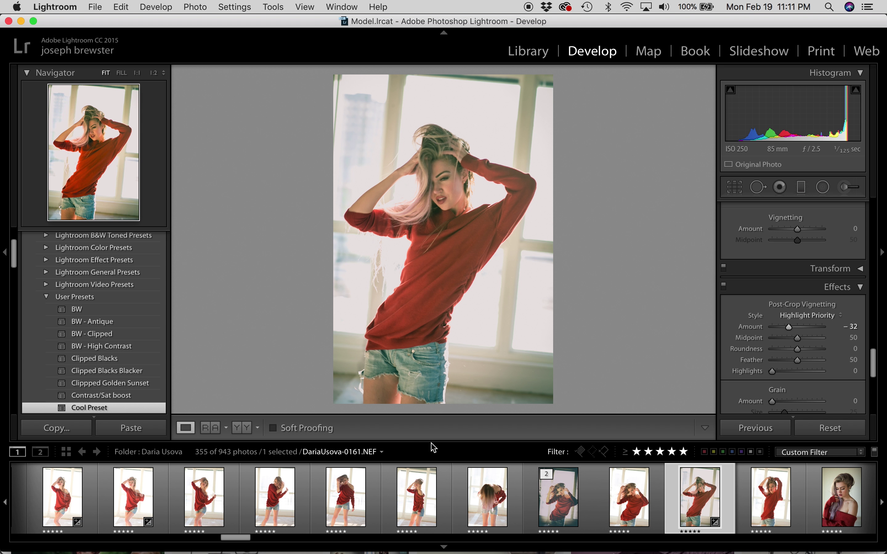
- Apply Cool Preset to the unedited red-sweater photo just before the edited one in the filmstrip
left_click(611, 487)
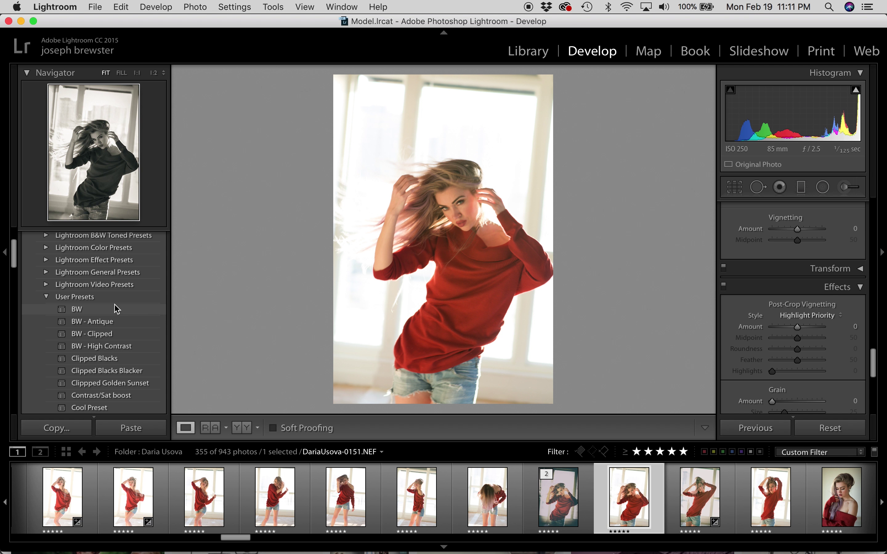
scroll(116, 312, "down", 1)
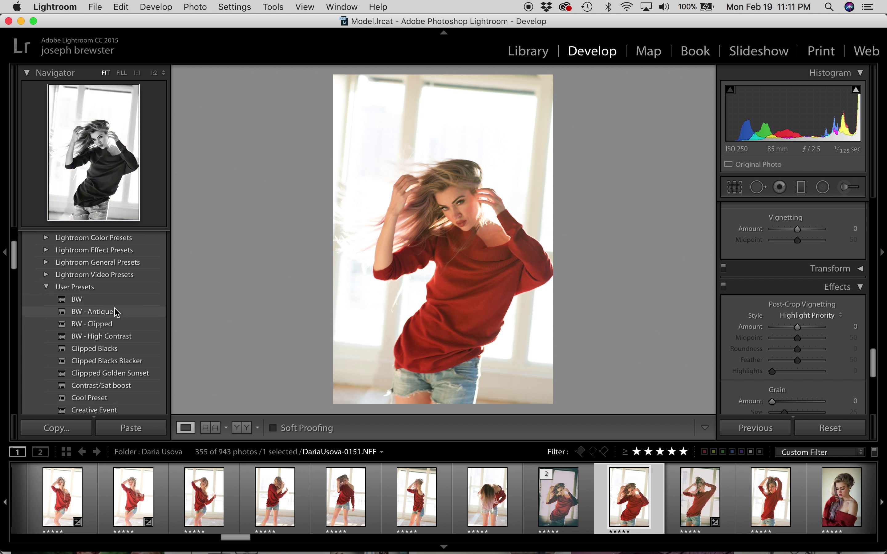
left_click(101, 399)
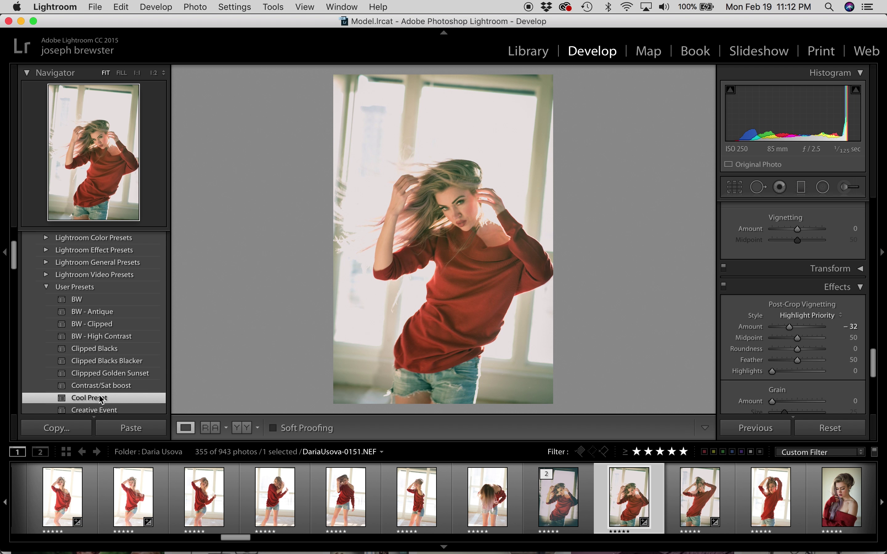
scroll(773, 325, "up", 5)
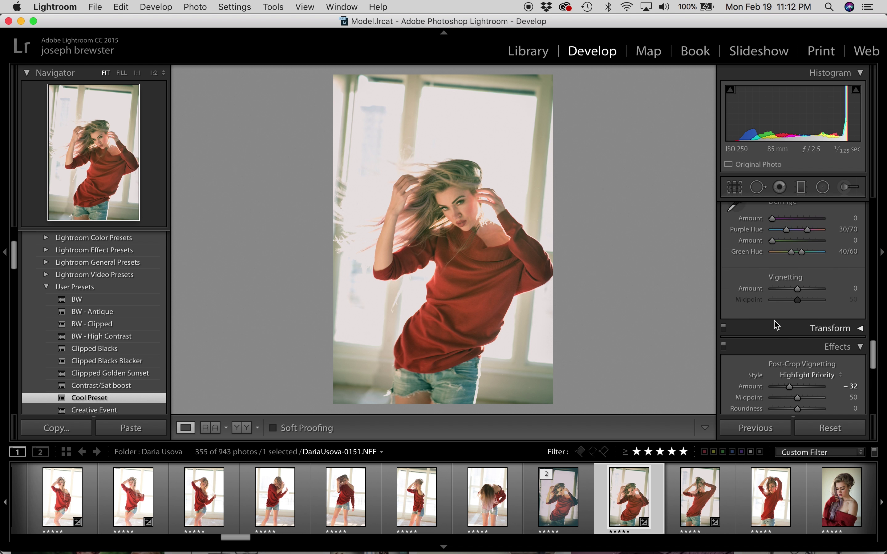
- Set the photo's split toning to highlights hue 36 and saturation 21, and shadows hue 180 and saturation 45
scroll(774, 324, "up", 8)
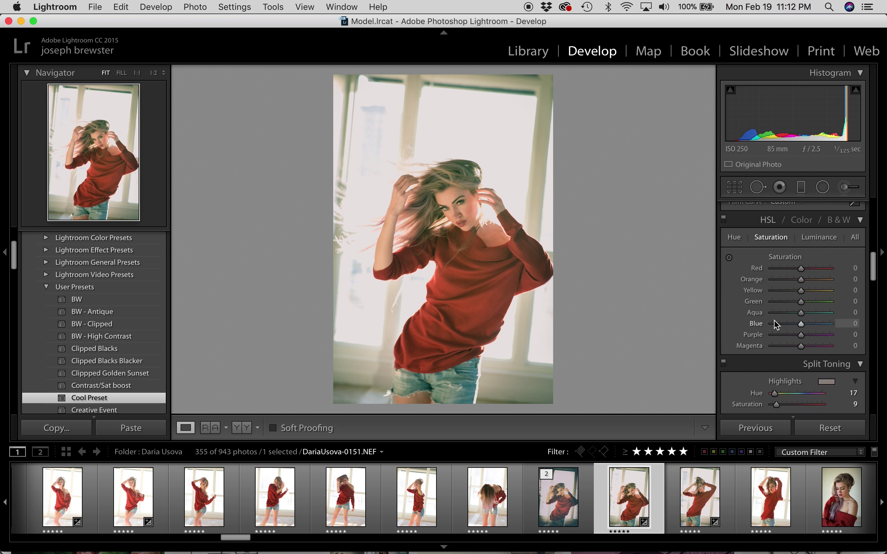
scroll(774, 325, "down", 3)
scroll(774, 325, "up", 5)
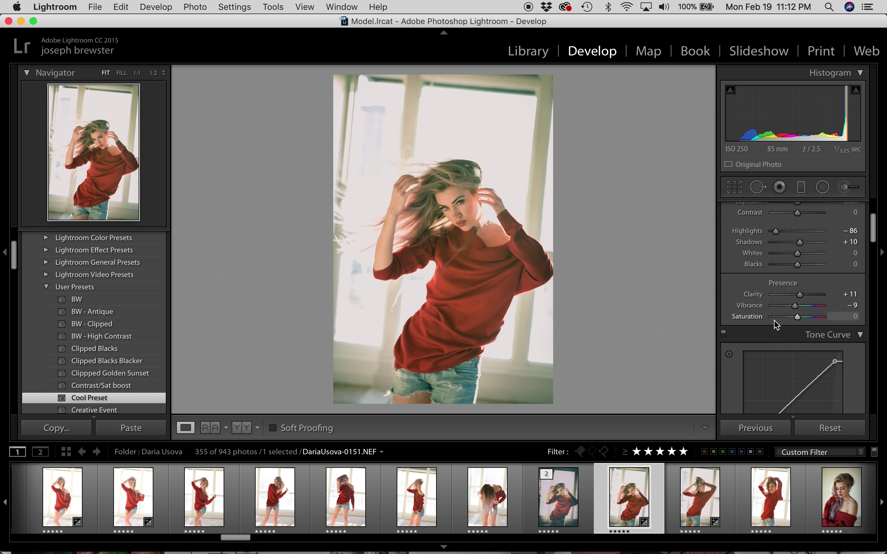
scroll(774, 325, "down", 2)
scroll(774, 324, "down", 10)
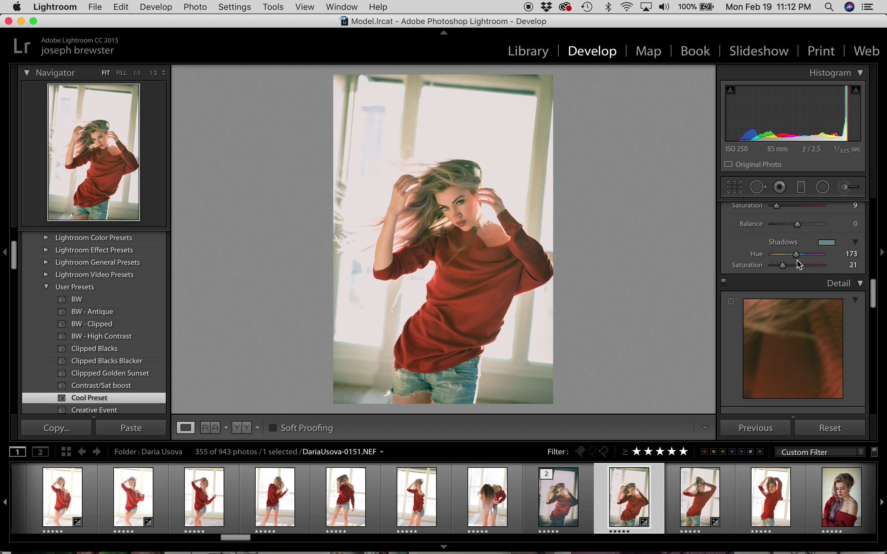
scroll(799, 264, "up", 8)
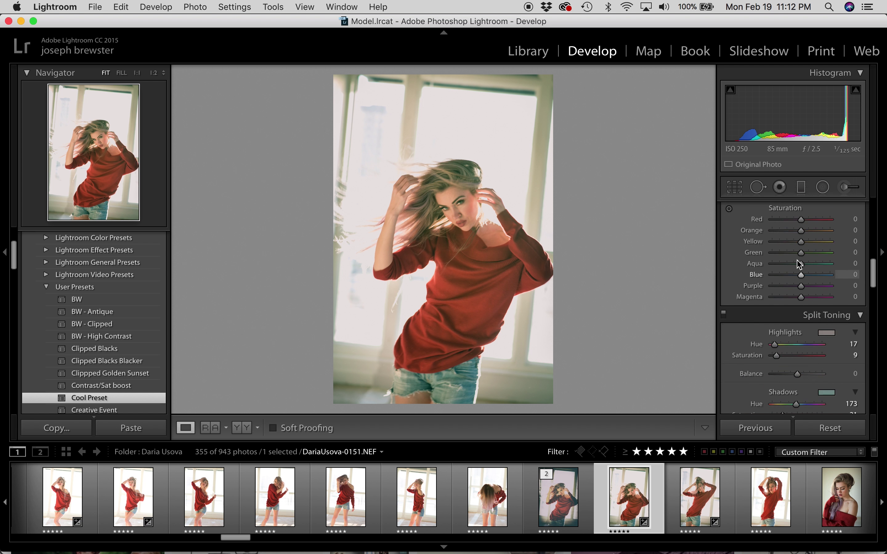
scroll(799, 265, "down", 1)
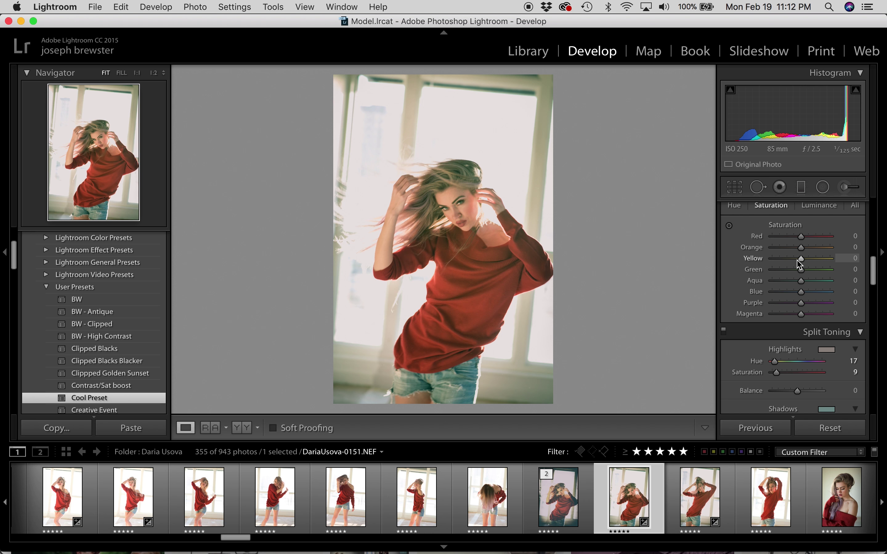
scroll(798, 263, "down", 5)
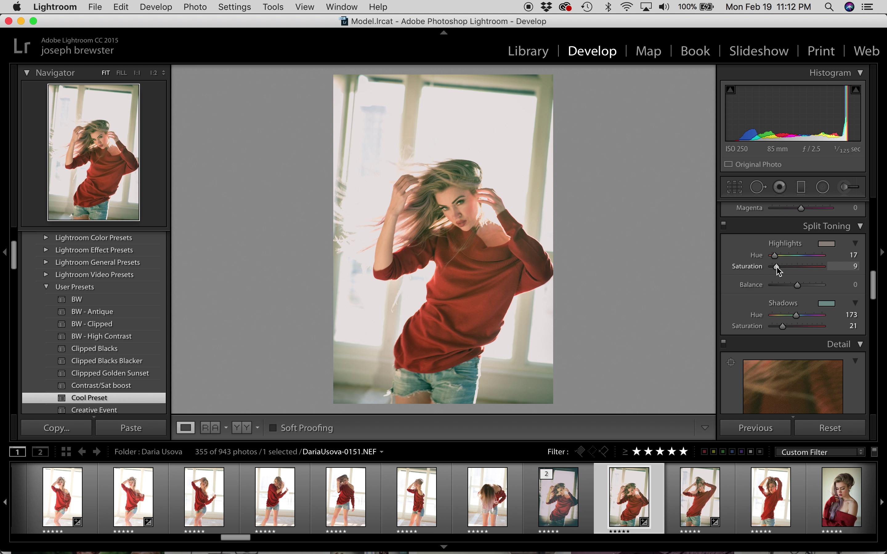
mouse_move(777, 267)
left_mouse_down()
mouse_move(785, 267)
mouse_move(779, 256)
left_mouse_up()
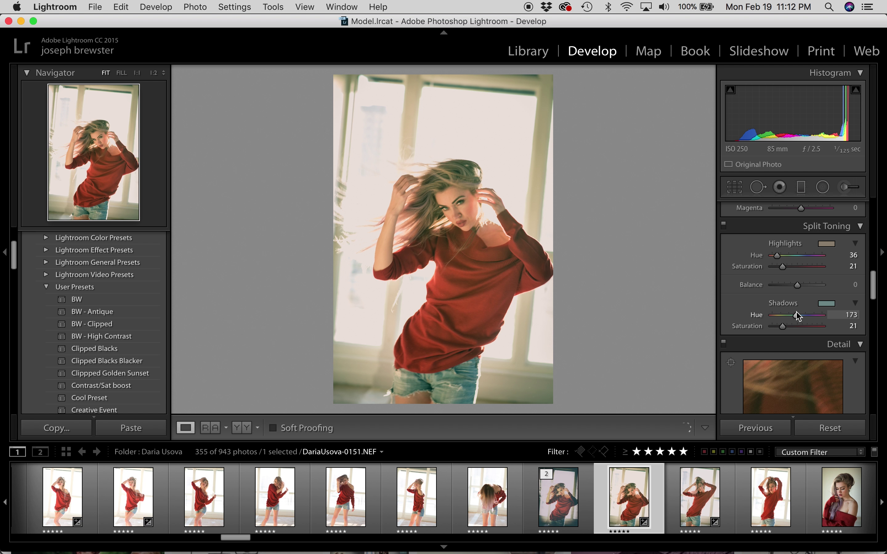
mouse_move(798, 316)
left_mouse_down()
mouse_move(812, 316)
mouse_move(789, 318)
mouse_move(798, 315)
mouse_move(800, 333)
left_mouse_up()
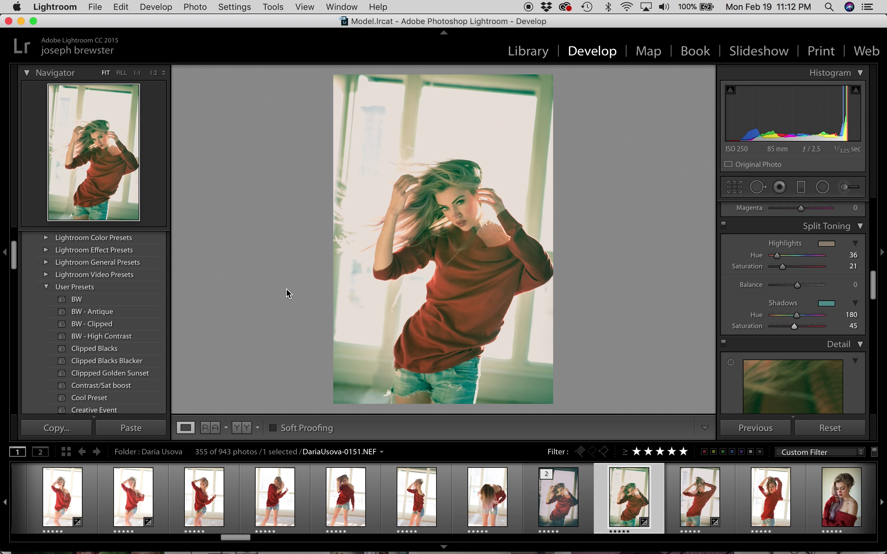
- Update Cool Preset with the current settings, keeping the same set of included adjustments
right_click(114, 406)
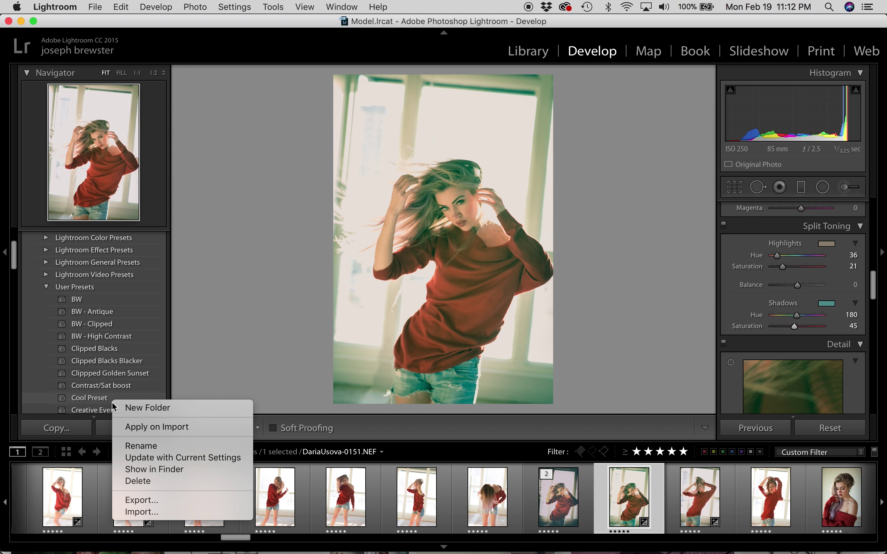
left_click(124, 458)
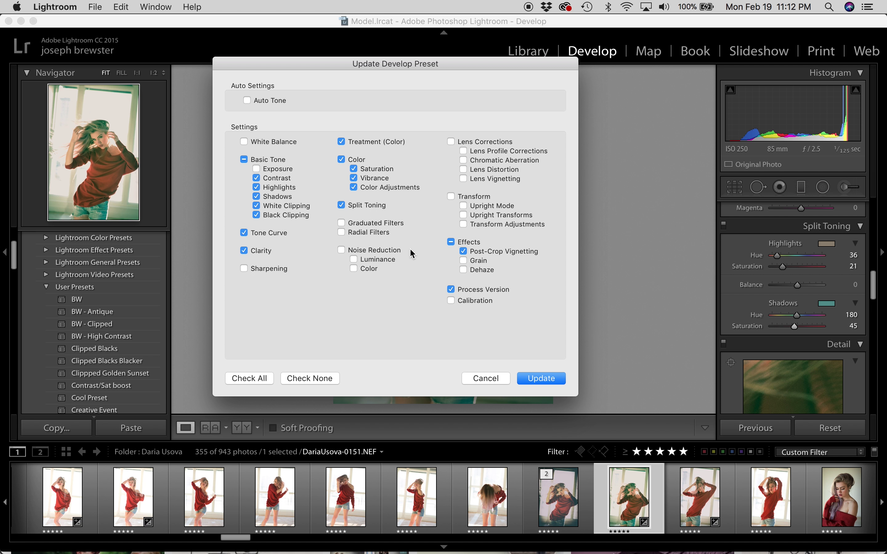
left_click(548, 379)
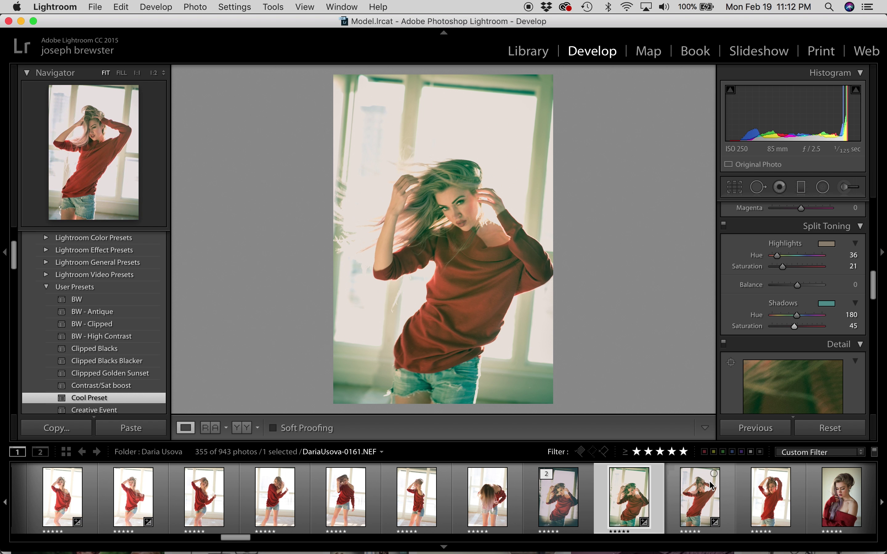
- Apply Cool Preset to the unedited last photo of the red-sweater series and the BW preset to the photo just before it
left_click(753, 502)
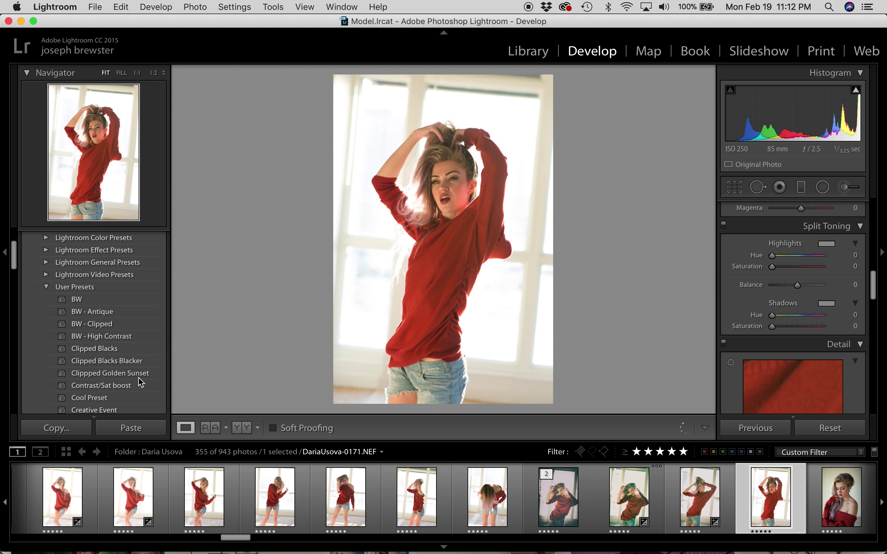
left_click(113, 398)
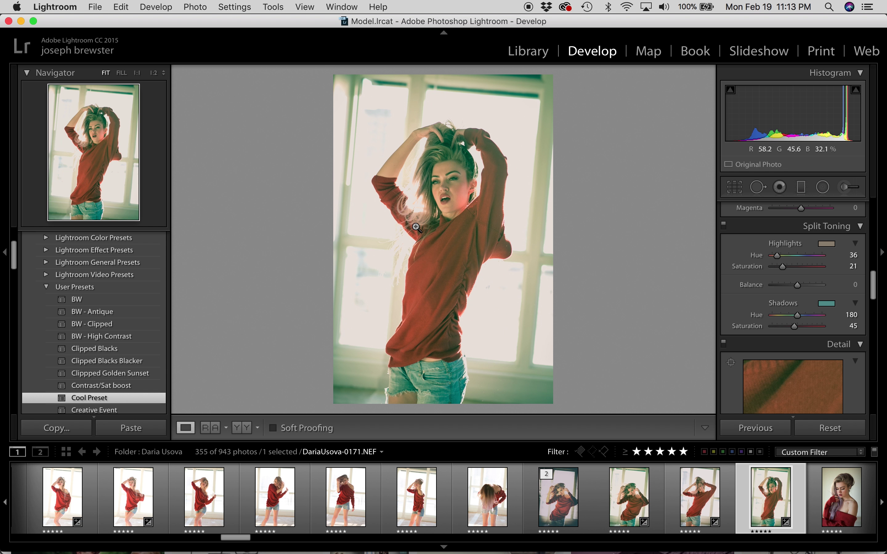
key("Left")
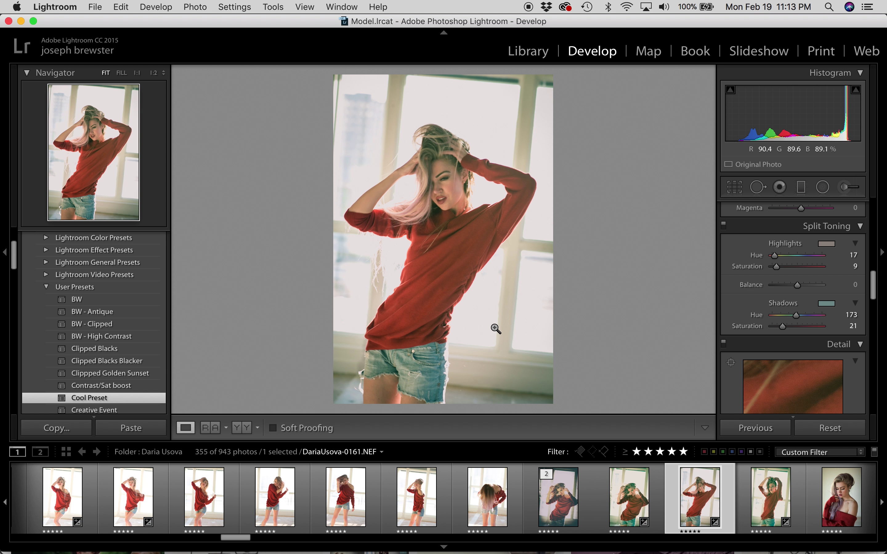
left_click(109, 300)
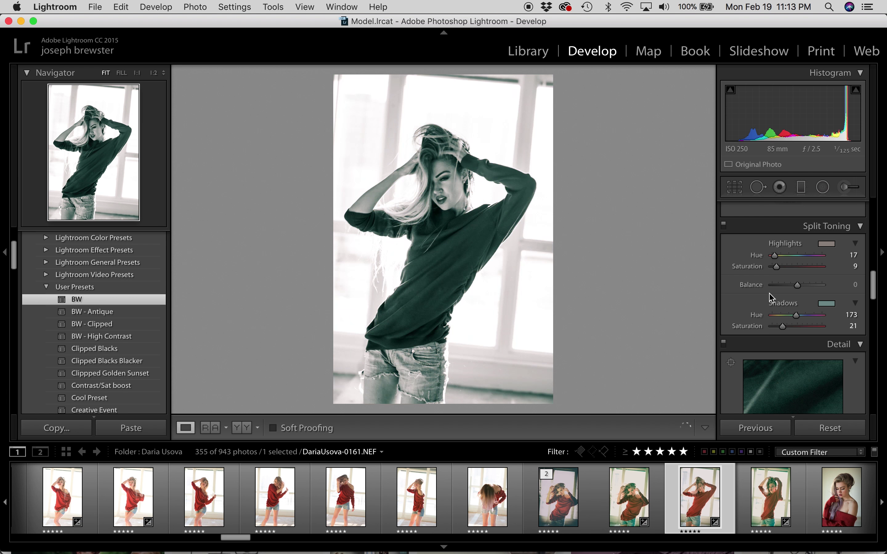
- Examine the basic tone, tone curve, black and white mix and split toning settings on the photo with the BW preset
scroll(770, 295, "up", 10)
scroll(769, 290, "up", 10)
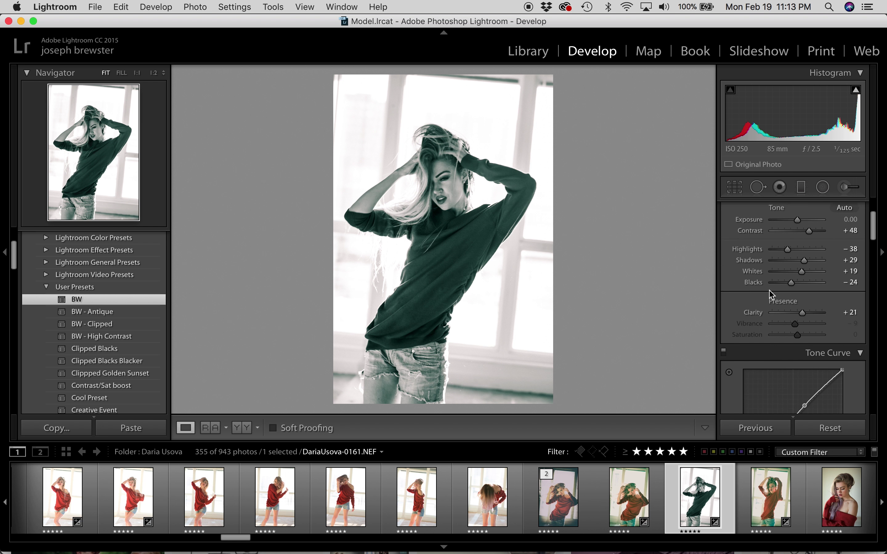
scroll(769, 290, "down", 10)
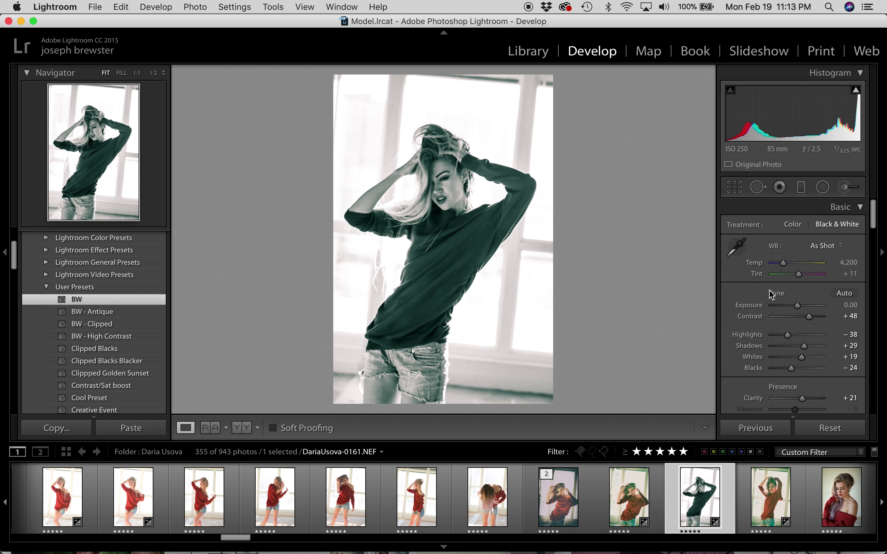
scroll(770, 295, "down", 3)
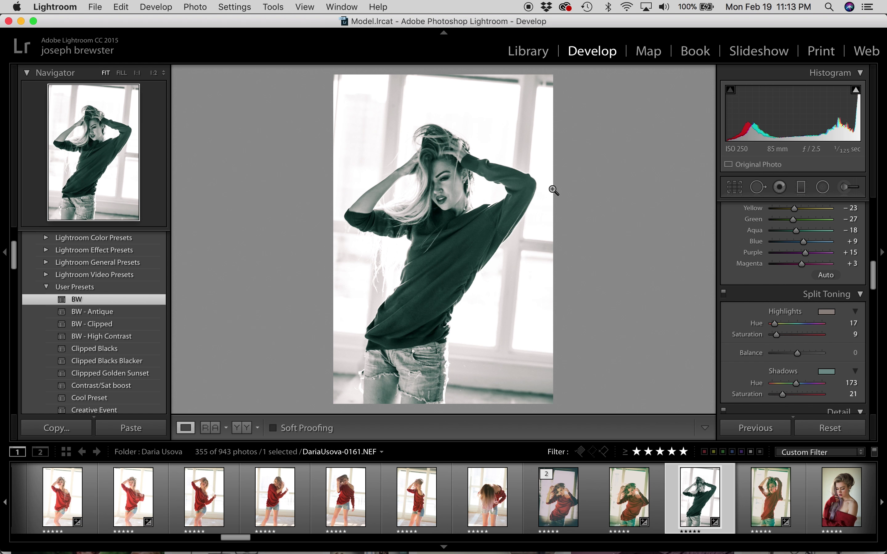
scroll(803, 266, "up", 5)
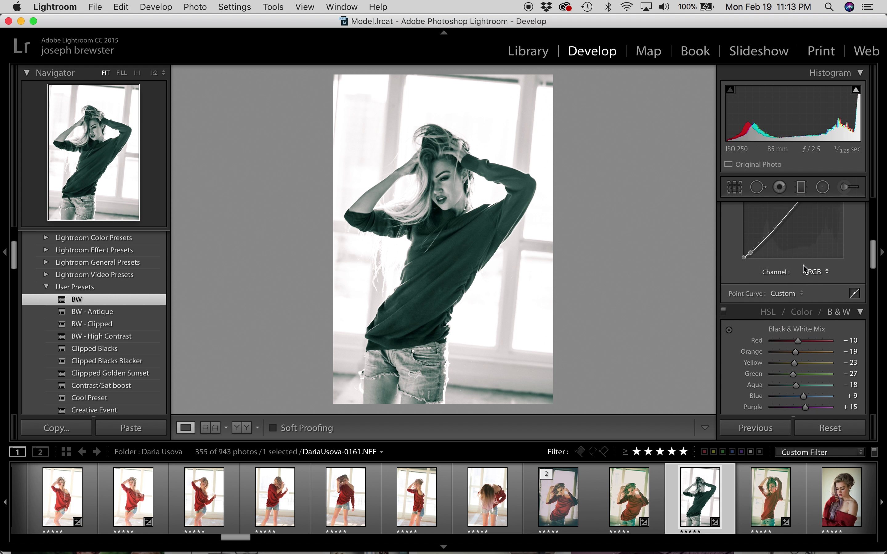
scroll(803, 265, "down", 4)
scroll(803, 269, "up", 10)
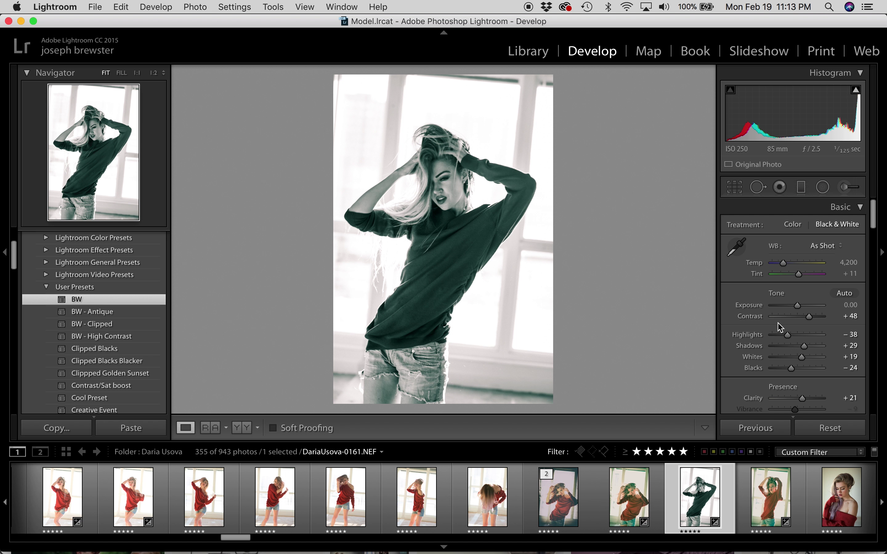
scroll(780, 319, "down", 1)
scroll(779, 319, "down", 6)
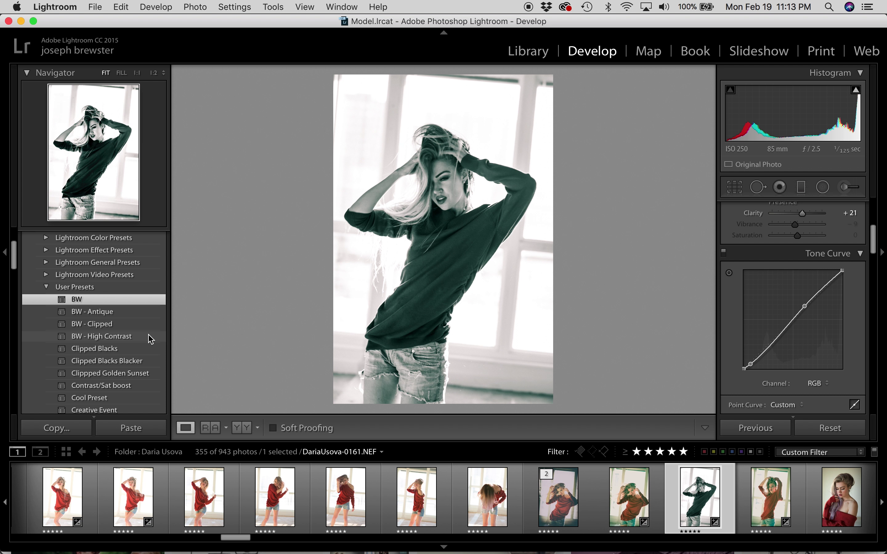
- Apply the First Pass preset to the unedited red-sweater photo four places before the two-photo stack in the filmstrip
left_click(419, 492)
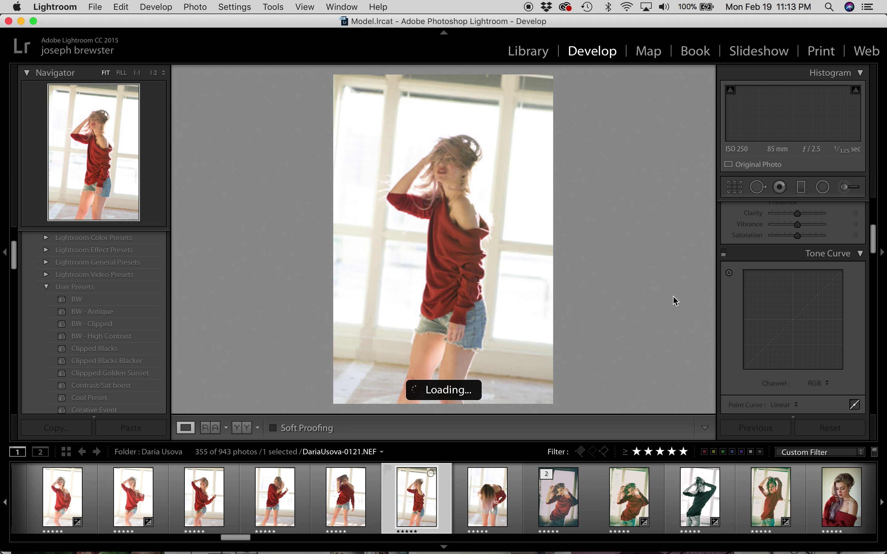
key("Left")
key("Left")
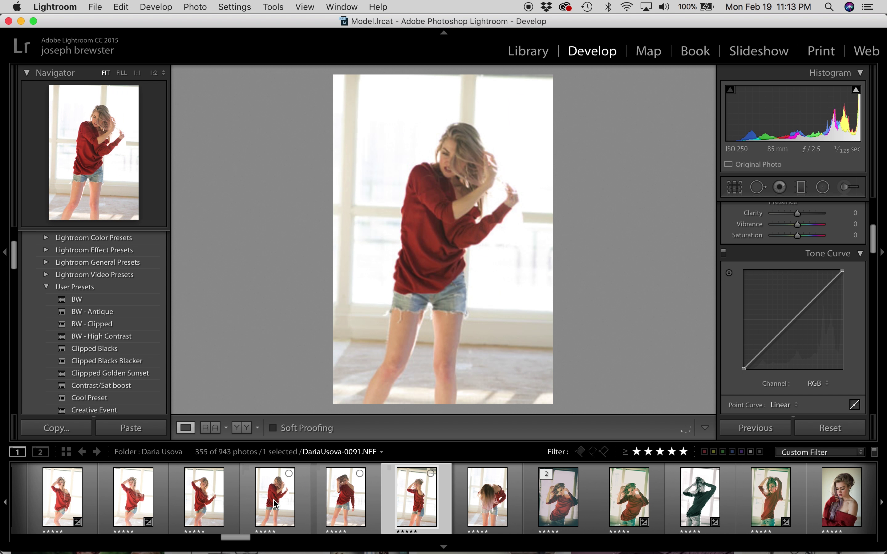
scroll(110, 304, "down", 10)
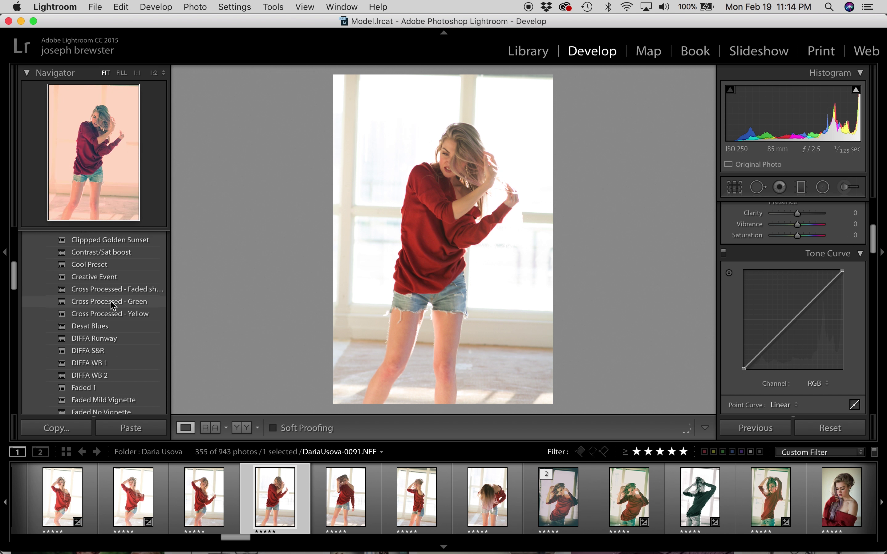
scroll(114, 305, "down", 5)
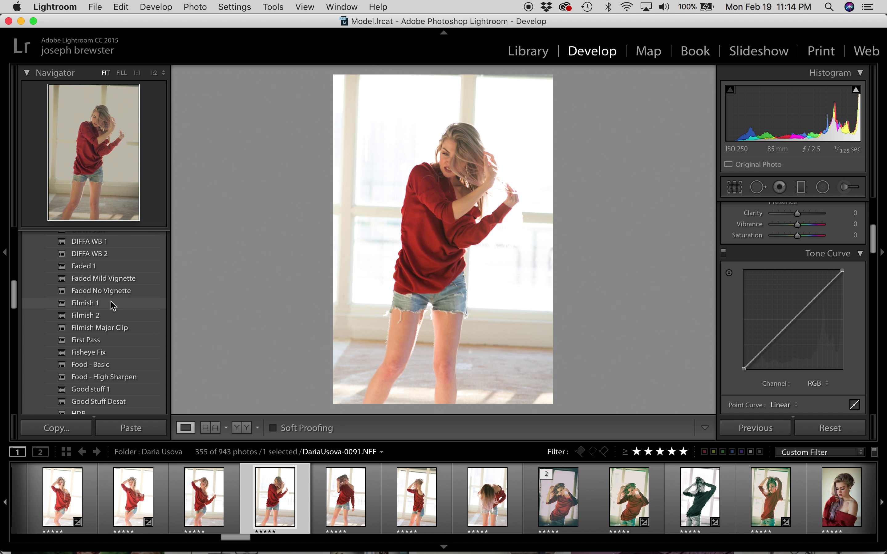
left_click(101, 343)
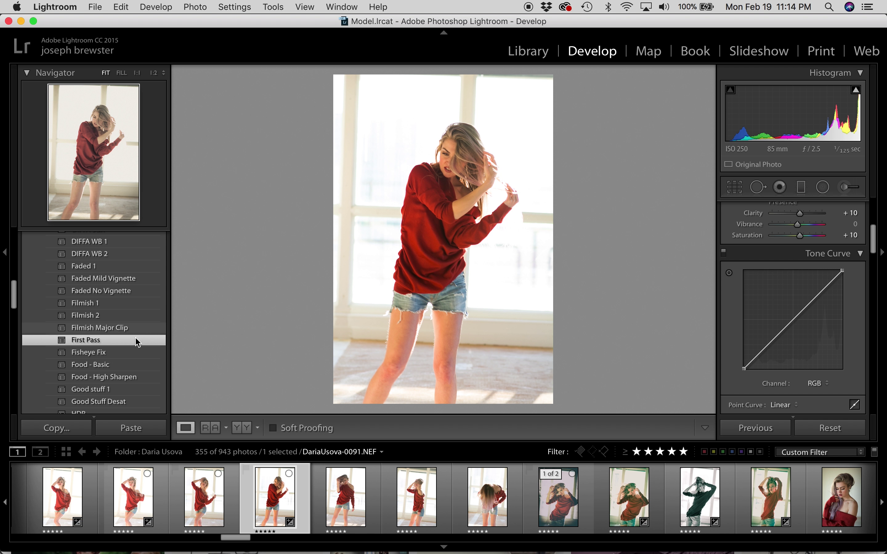
right_click(122, 342)
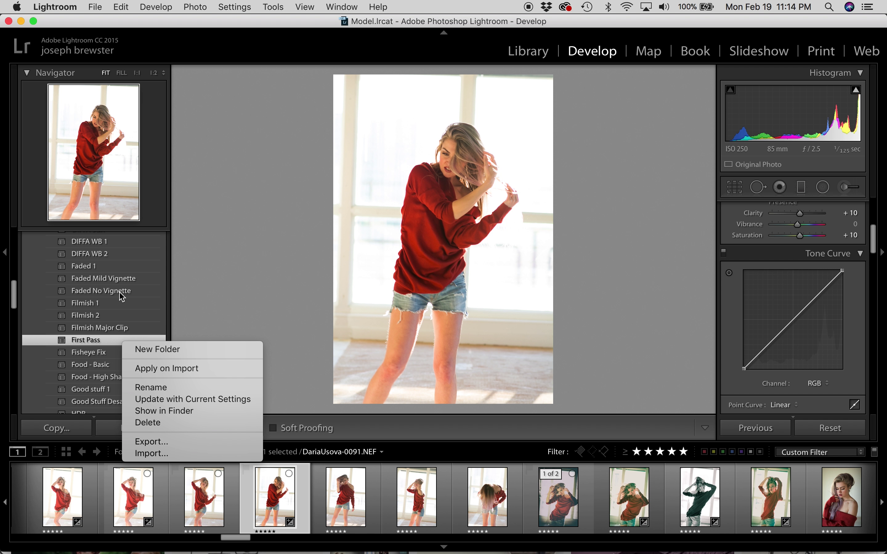
left_click(200, 55)
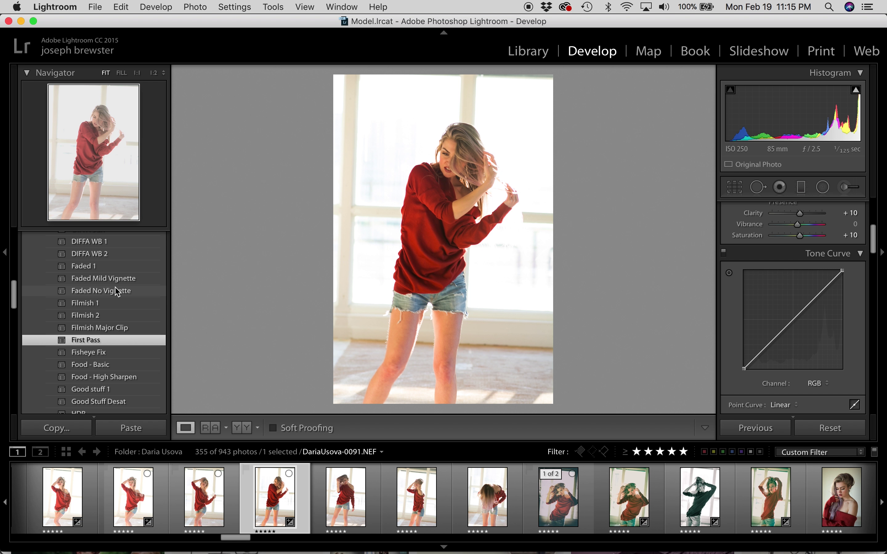
- Extend the selection to the next three photos in the filmstrip and apply Cool Preset
left_click(480, 499, "shift")
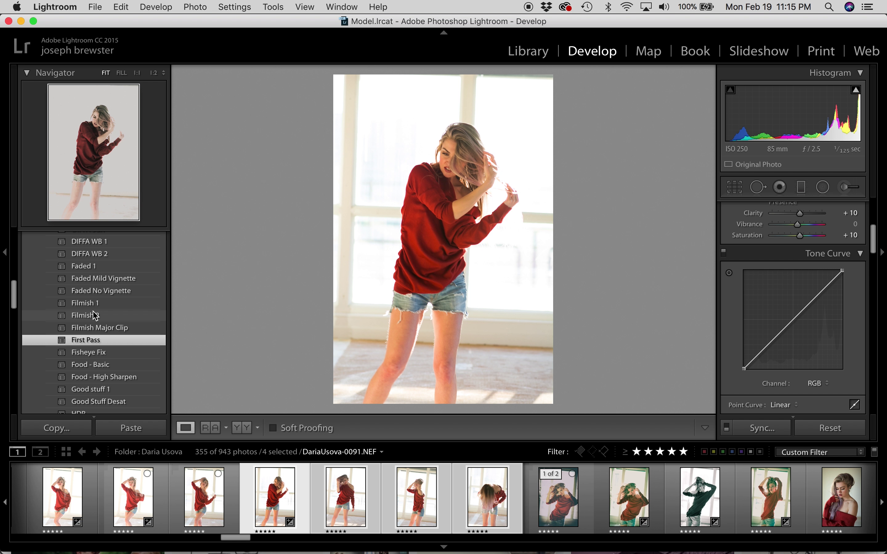
scroll(94, 315, "up", 10)
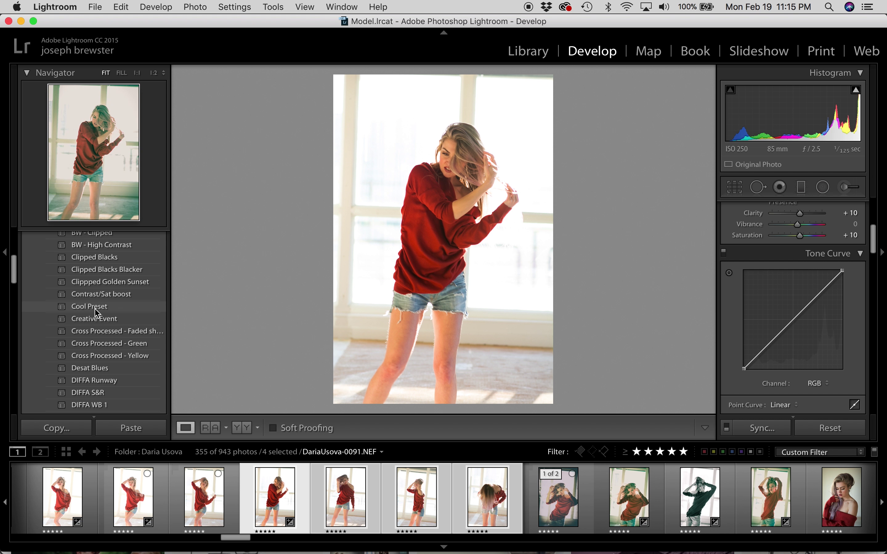
left_click(96, 310)
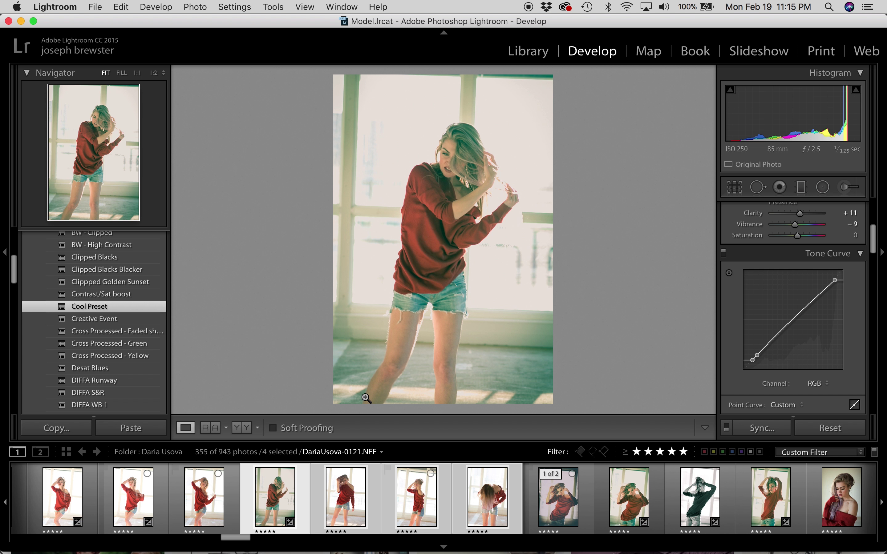